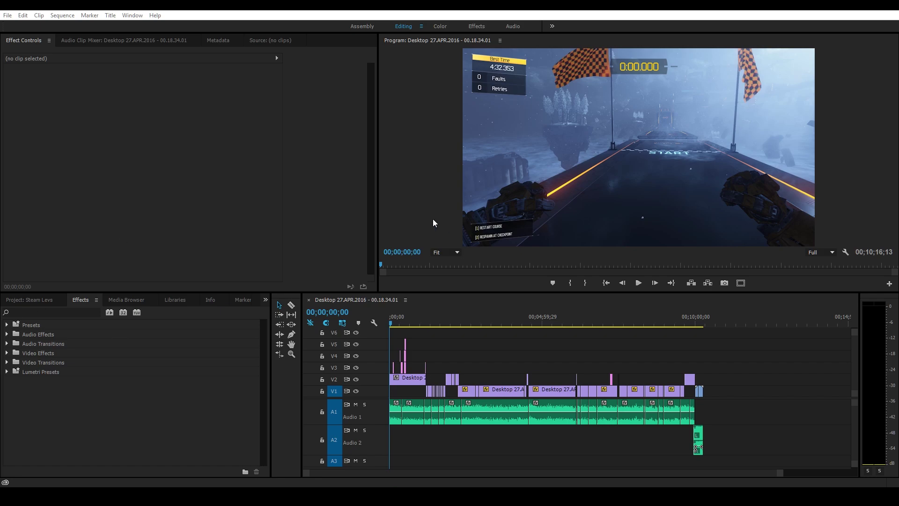
# Send the Desktop 27.APR.2016 sequence to Media Encoder via File > Export > Media.
pyautogui.click(8, 15)
pyautogui.click(178, 250)
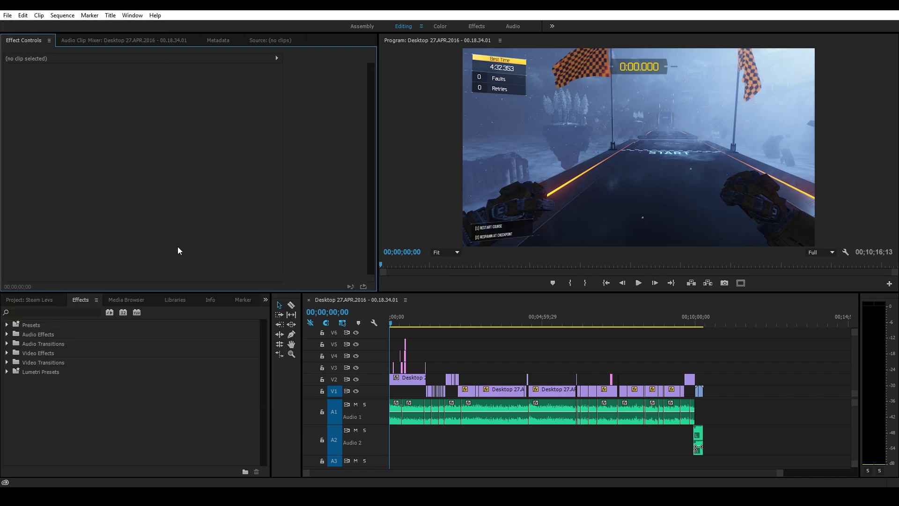
# Scrub the sequence, nudge Media Encoder down, and open the Match Source - High bitrate Export Settings.
pyautogui.moveTo(535, 322); pyautogui.dragTo(400, 322)
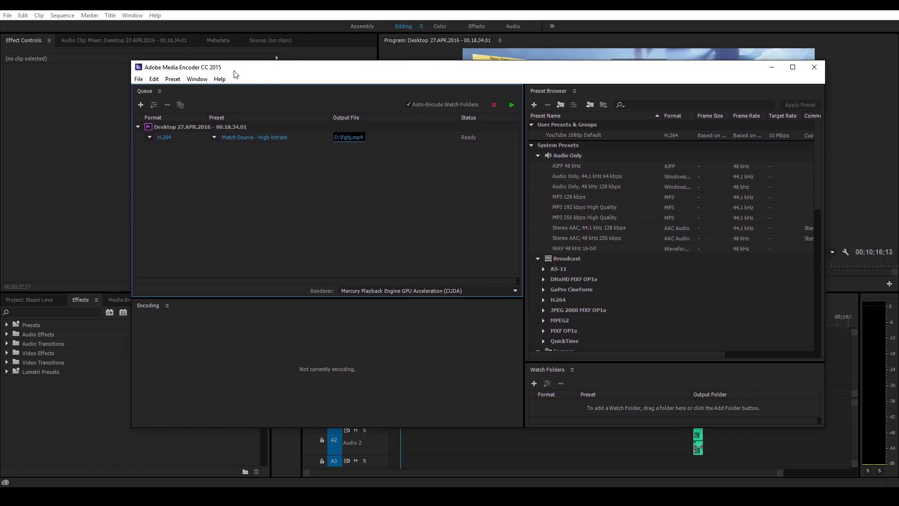
pyautogui.moveTo(292, 72); pyautogui.dragTo(287, 84)
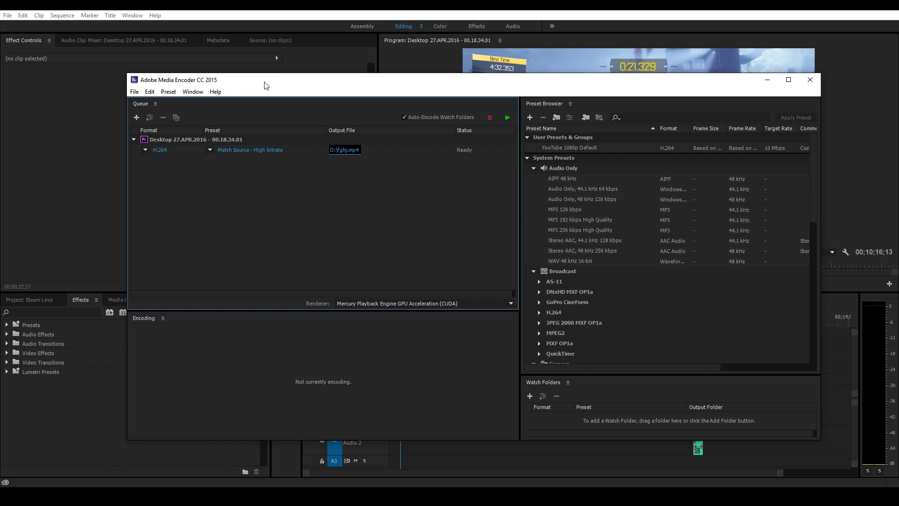
pyautogui.click(257, 154)
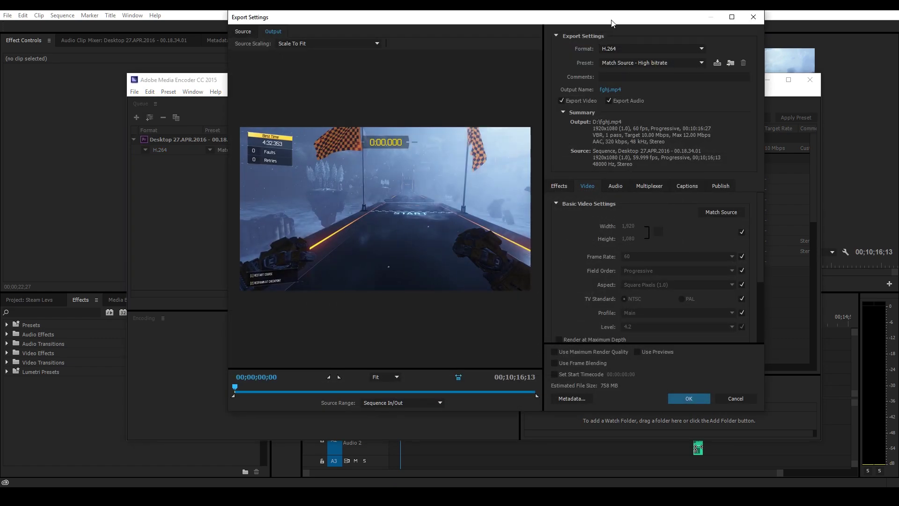
# Reopen the queued item's H.264 Export Settings and scroll the Video tab to Bitrate Settings.
pyautogui.moveTo(610, 23); pyautogui.dragTo(603, 63)
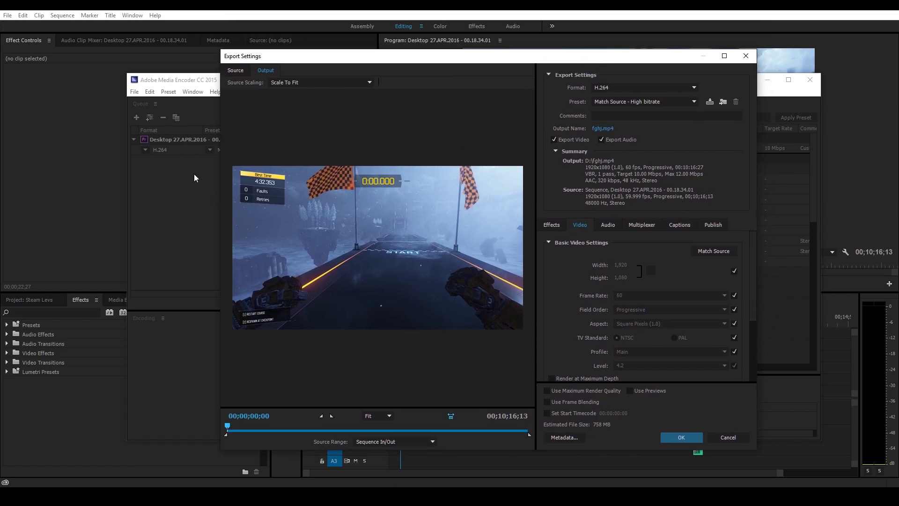
pyautogui.click(746, 56)
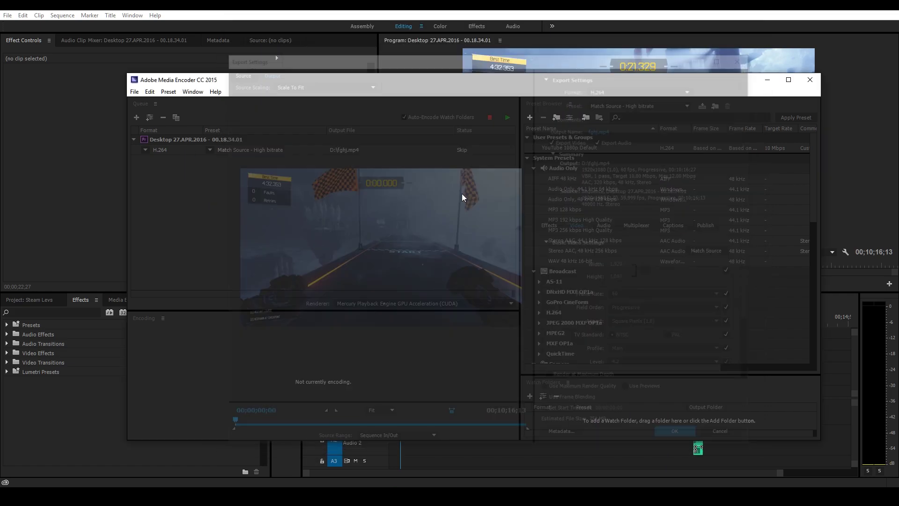
pyautogui.click(246, 150)
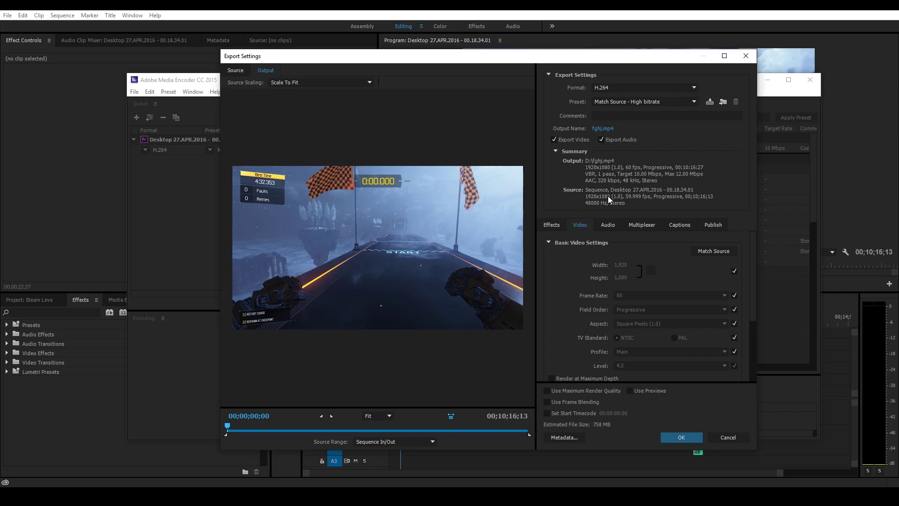
pyautogui.click(640, 265)
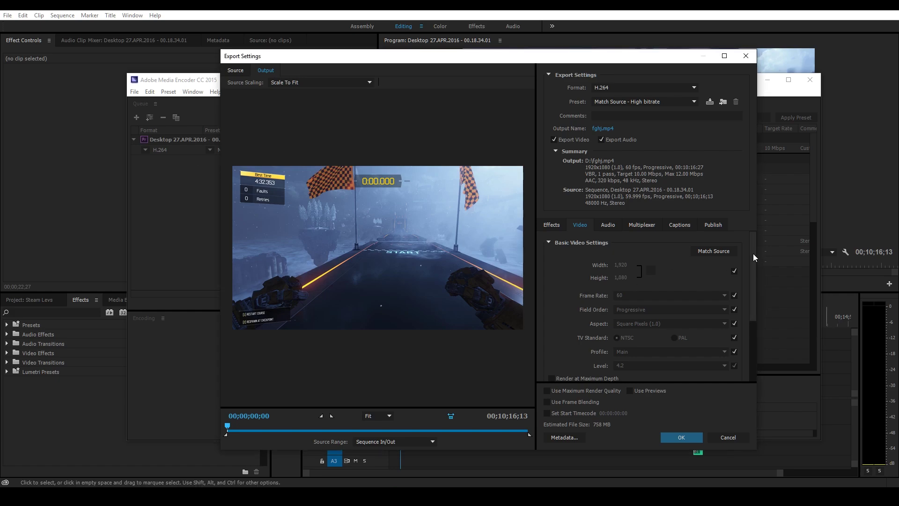
pyautogui.moveTo(753, 253); pyautogui.dragTo(751, 314)
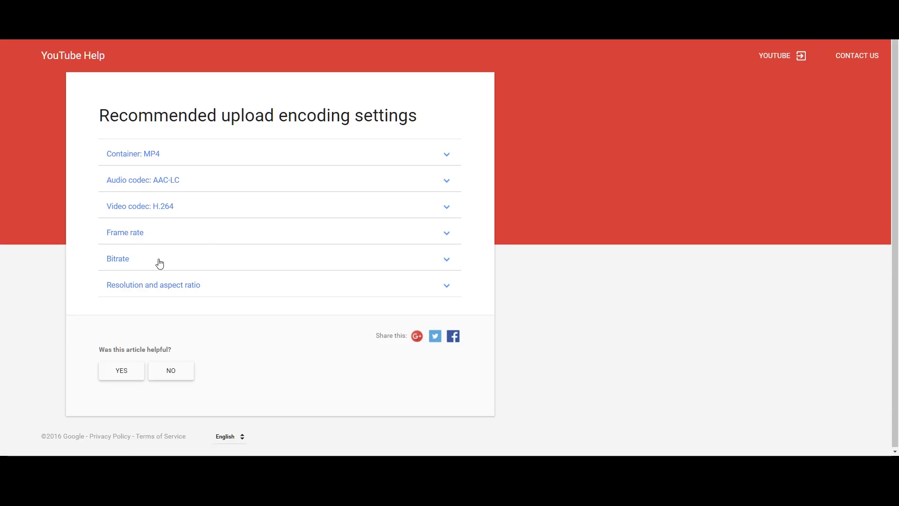
# Expand YouTube's Bitrate recommendations and check the 12 Mbps rate for high-frame-rate 1080p.
pyautogui.click(158, 264)
pyautogui.scroll(-2, 131, 255)
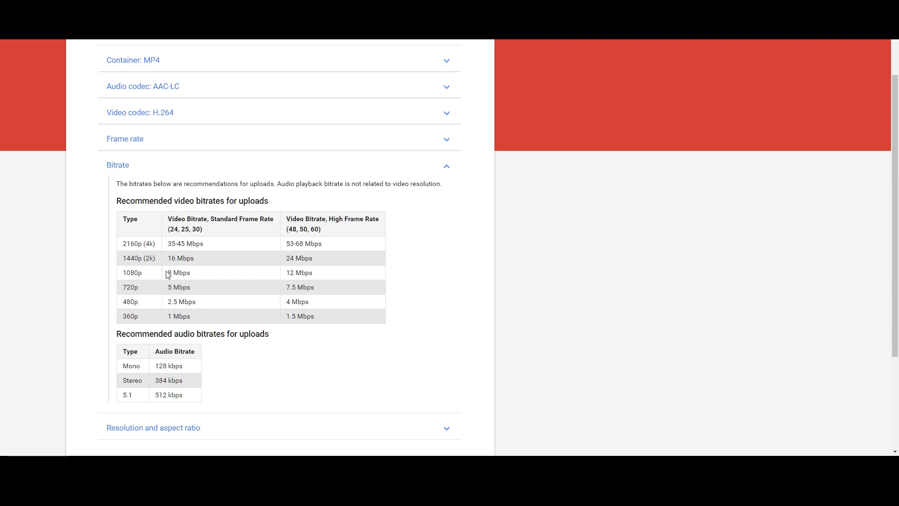
pyautogui.moveTo(151, 275); pyautogui.dragTo(113, 269)
pyautogui.click(120, 275)
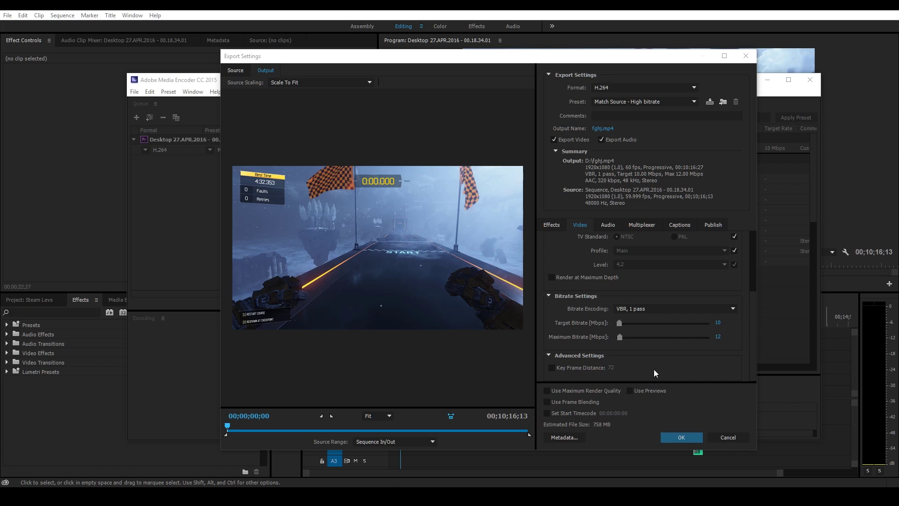
# Keep the 10 Mbps target bitrate, set maximum bitrate to 13 Mbps, and scrub the preview.
pyautogui.click(717, 322)
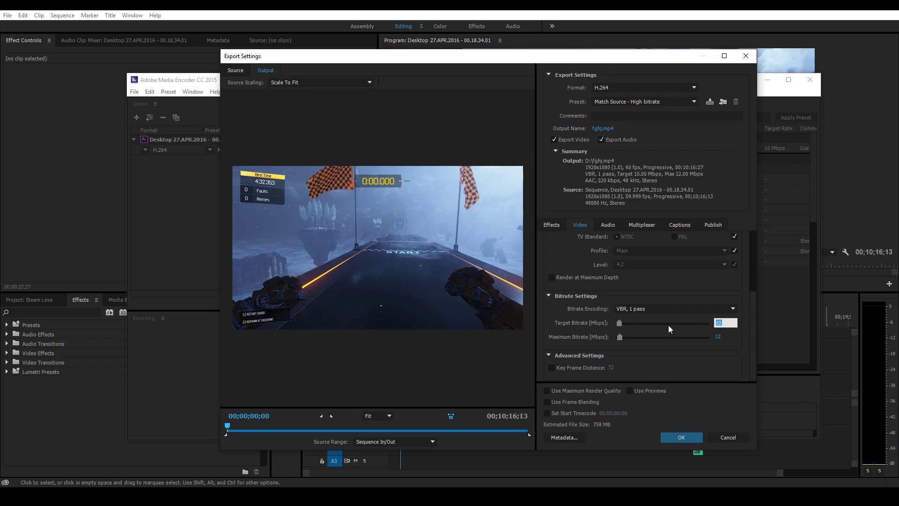
pyautogui.click(717, 337)
pyautogui.press('Return')
pyautogui.moveTo(226, 426); pyautogui.dragTo(275, 431)
pyautogui.press('Home')
# Set the Bitrate Encoding option to VBR, 2 pass.
pyautogui.click(626, 311)
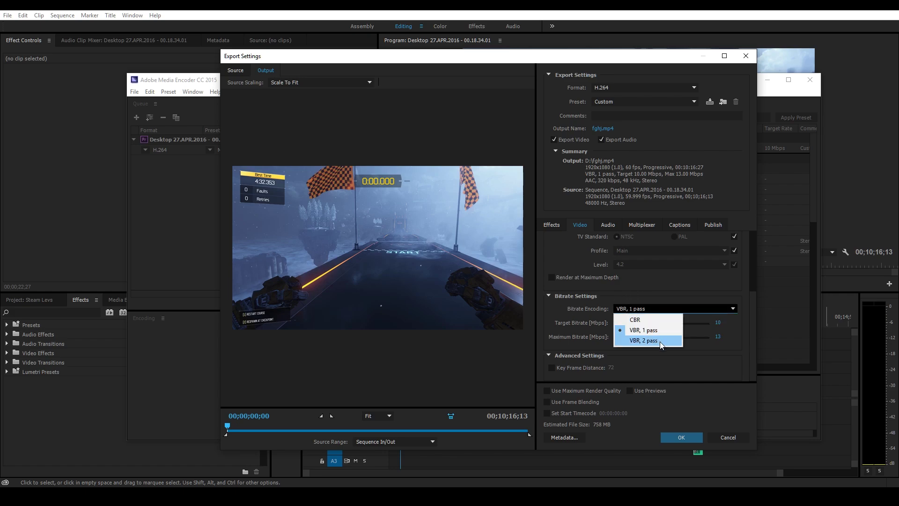
pyautogui.click(647, 341)
pyautogui.click(651, 308)
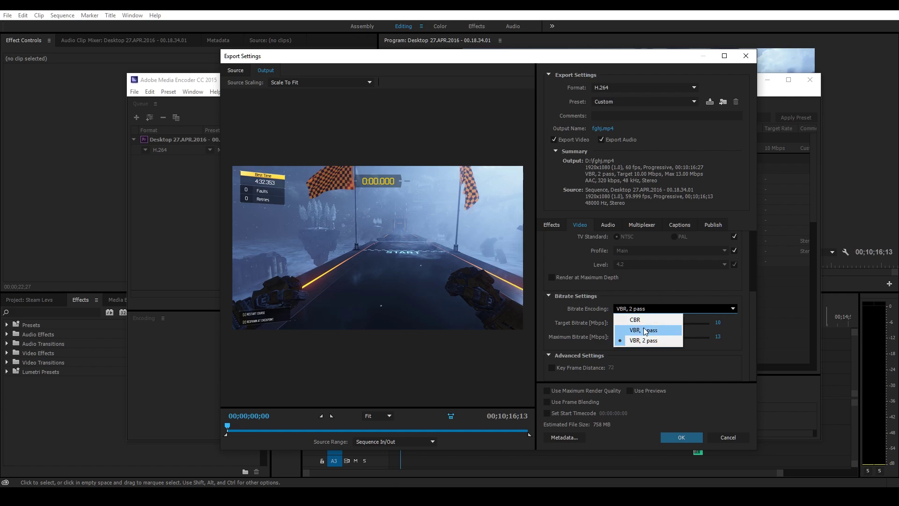
pyautogui.click(659, 283)
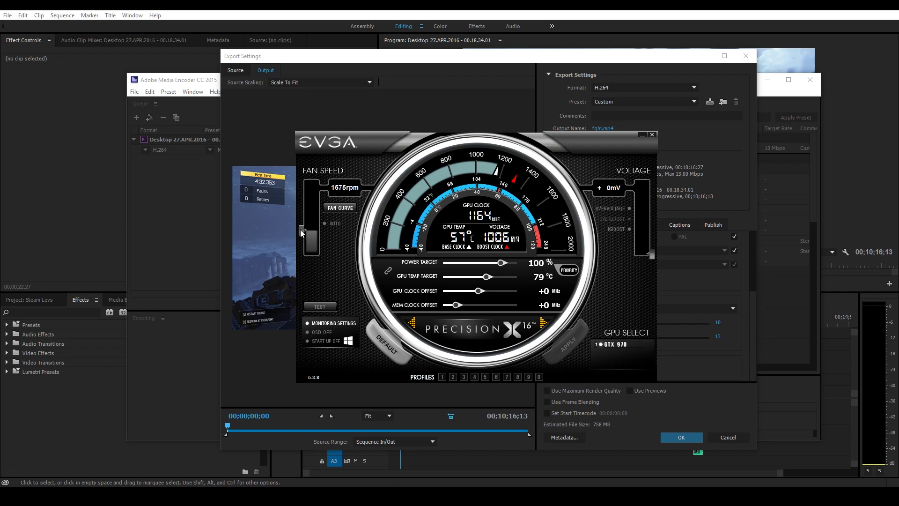
# Drag the Precision X fan speed slider to maximum and move that window aside.
pyautogui.moveTo(301, 229); pyautogui.dragTo(301, 180)
pyautogui.moveTo(511, 144); pyautogui.dragTo(309, 139)
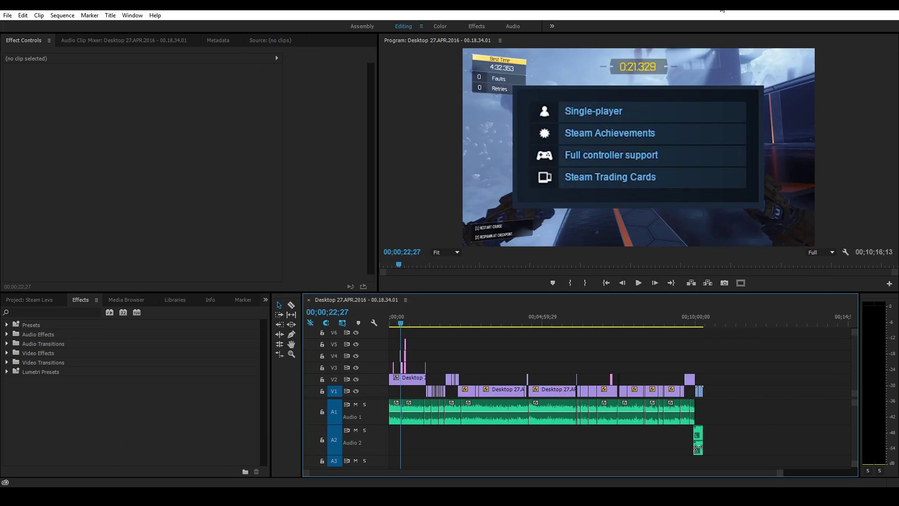
# Scrub the Premiere playhead to about 00;03;38;15, leaving playback resolution unchanged.
pyautogui.moveTo(405, 316); pyautogui.dragTo(499, 339)
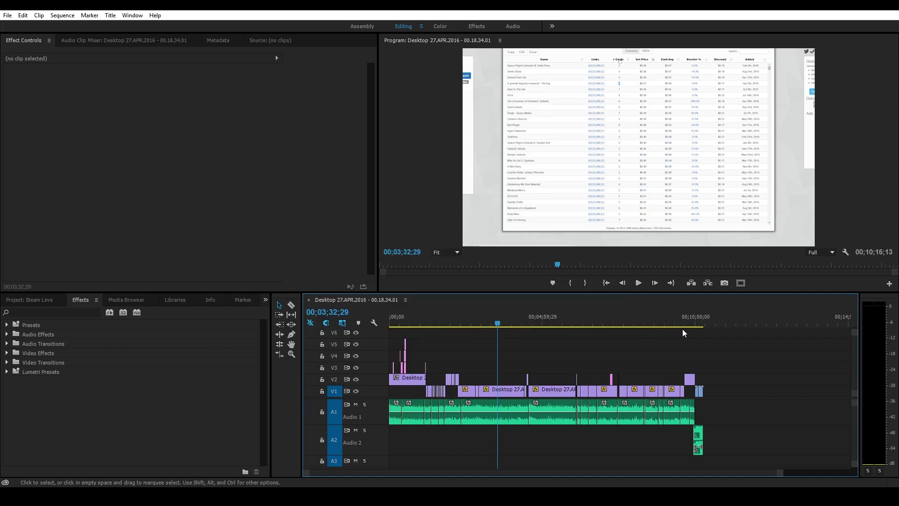
pyautogui.moveTo(498, 323); pyautogui.dragTo(501, 349)
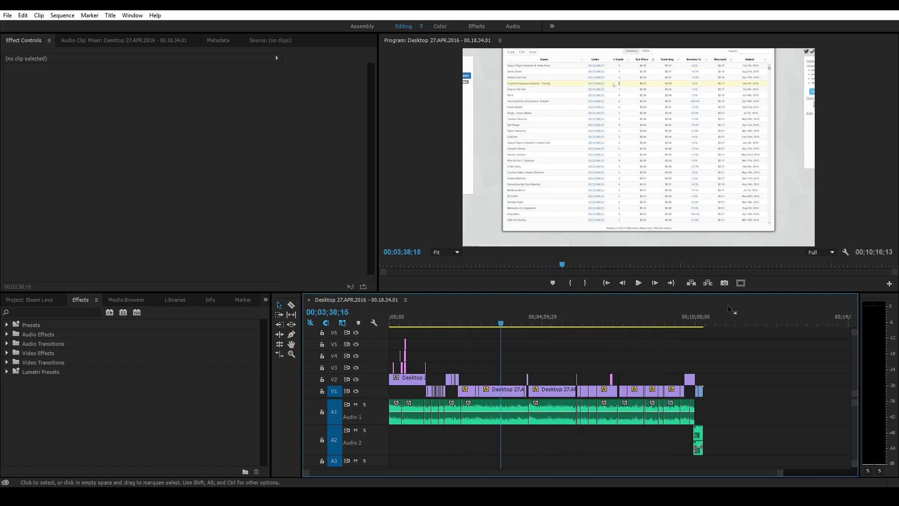
pyautogui.click(819, 257)
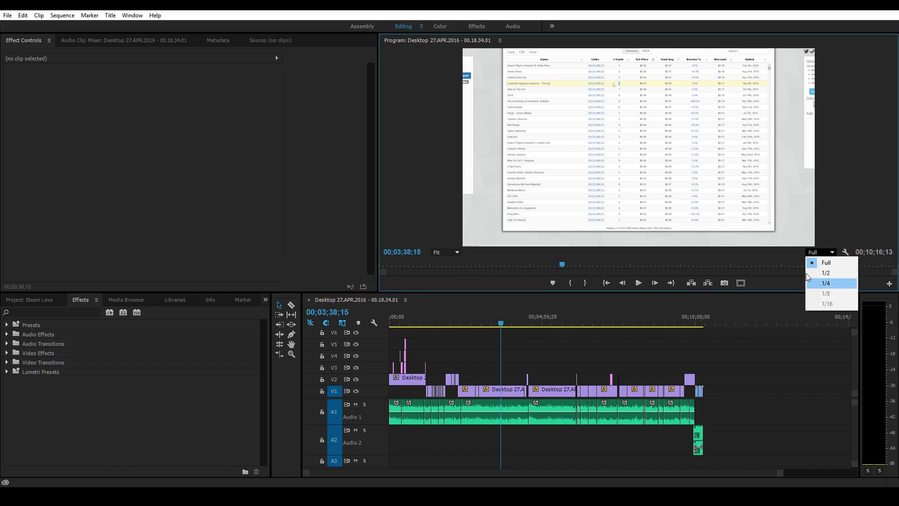
pyautogui.hotkey('ctrl', 'm')
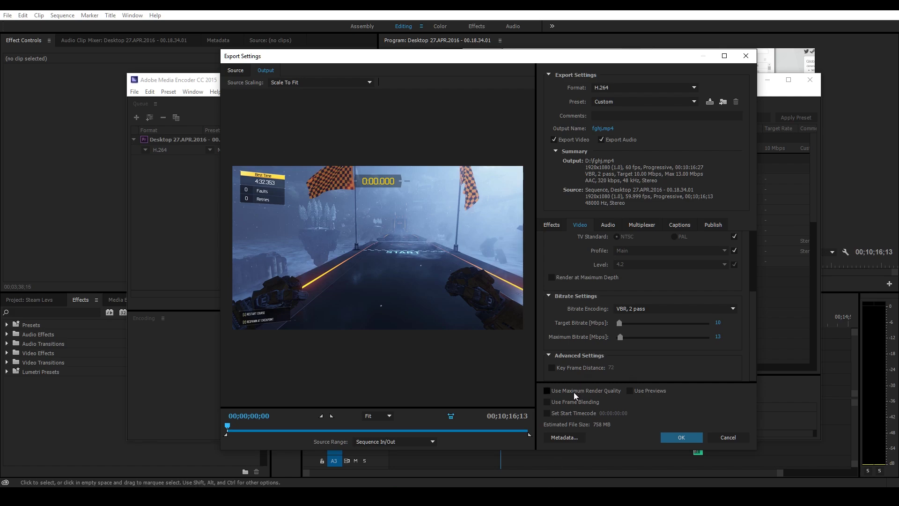
# Enable Use Previews and Use Maximum Render Quality for the H.264 export.
pyautogui.click(630, 391)
pyautogui.click(629, 390)
pyautogui.click(560, 392)
# Confirm Export Settings so fghj.mp4 is queued with the Custom H.264 preset, Ready.
pyautogui.click(710, 436)
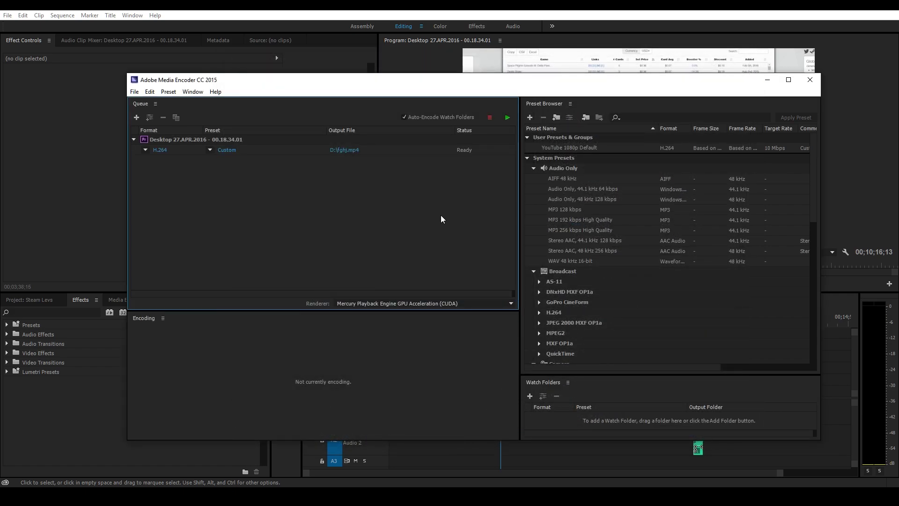